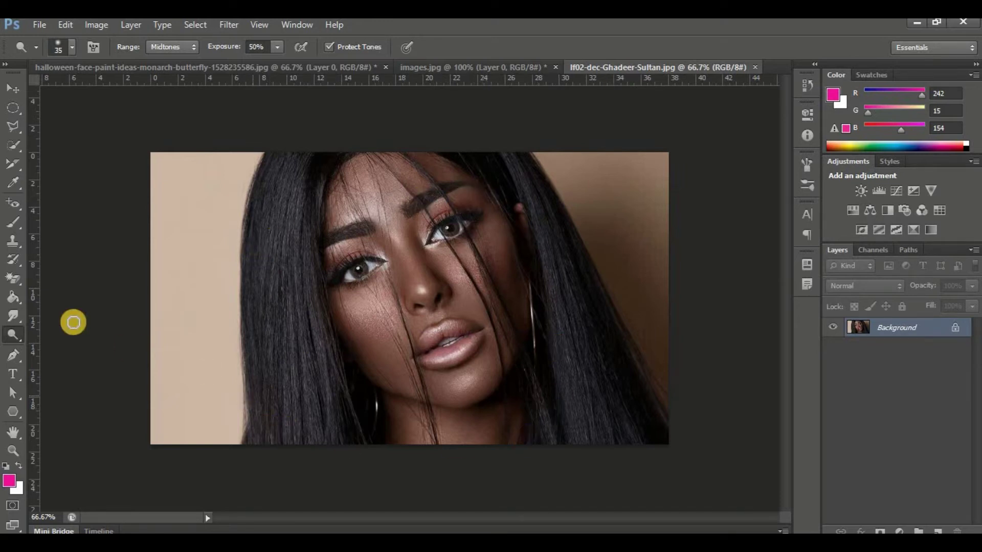
Step: Select the Dodge Tool and start lightening the face near the left eye
right_click(13, 337)
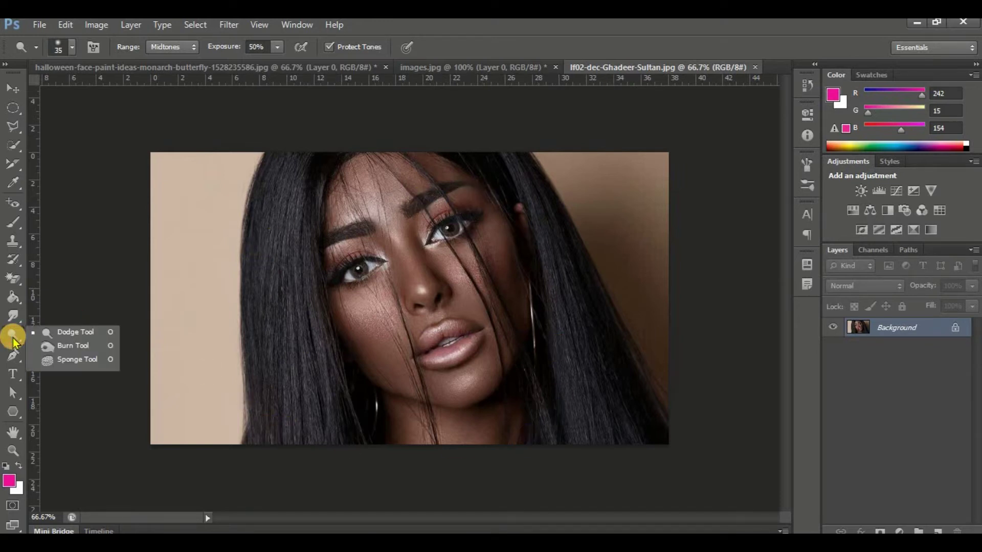
click(75, 334)
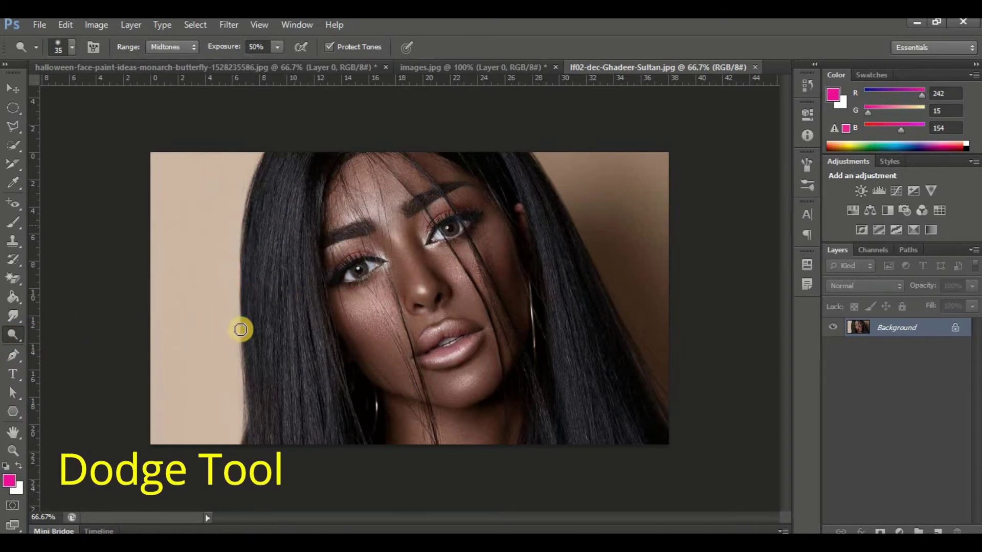
drag(324, 252, 321, 266)
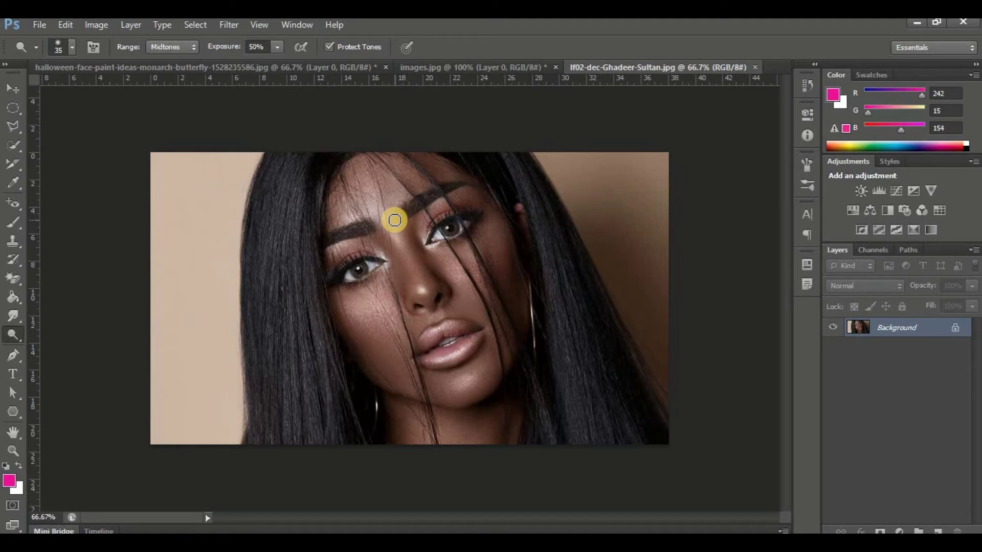
Step: Resize the brush to 150 px and dodge the forehead, cheeks and chin
key(bracketleft)
key(bracketleft)
key(bracketleft)
key(bracketright)
key(bracketright)
key(bracketright)
key(bracketright)
key(bracketright)
key(bracketright)
key(bracketright)
key(bracketright)
key(bracketright)
key(bracketright)
key(bracketright)
key(bracketleft)
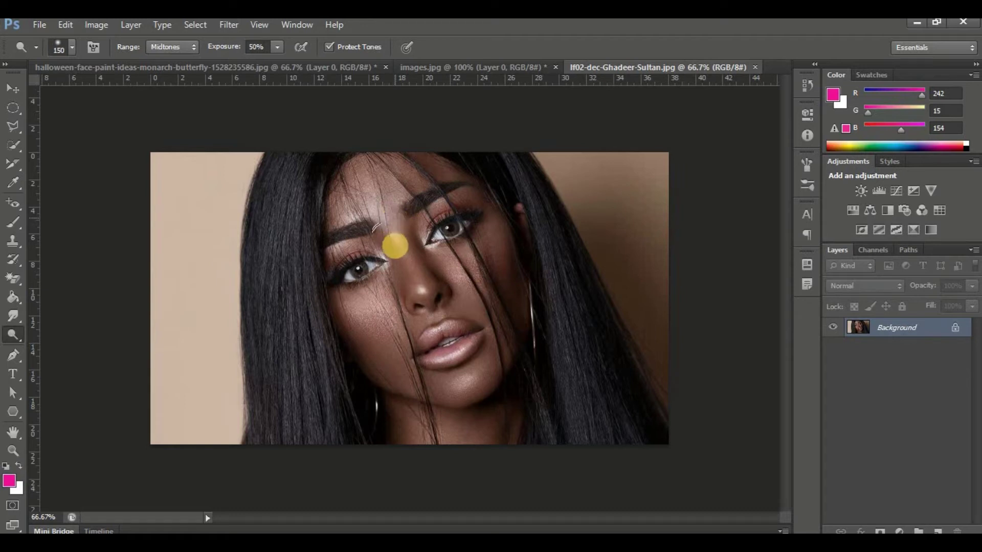
mouse_move(357, 175)
mouse_down()
mouse_move(350, 225)
mouse_move(413, 259)
mouse_move(449, 296)
mouse_move(493, 267)
mouse_move(454, 336)
mouse_move(358, 333)
mouse_move(409, 373)
mouse_move(455, 220)
mouse_move(401, 211)
mouse_move(473, 224)
mouse_move(491, 316)
mouse_move(440, 403)
mouse_move(409, 394)
mouse_move(403, 452)
mouse_move(484, 377)
mouse_move(490, 456)
mouse_move(500, 353)
mouse_move(453, 219)
mouse_move(345, 285)
mouse_move(397, 366)
mouse_move(399, 340)
mouse_move(368, 348)
mouse_move(387, 335)
mouse_move(395, 183)
mouse_move(329, 202)
mouse_move(394, 164)
mouse_move(476, 209)
mouse_move(450, 223)
mouse_move(500, 233)
mouse_move(508, 373)
mouse_move(506, 285)
mouse_move(486, 450)
mouse_move(353, 318)
mouse_move(400, 430)
mouse_move(353, 405)
mouse_move(408, 443)
mouse_move(415, 396)
mouse_move(482, 413)
mouse_move(507, 309)
mouse_move(488, 215)
mouse_move(445, 170)
mouse_move(431, 183)
mouse_move(362, 189)
mouse_move(353, 224)
mouse_move(410, 171)
mouse_move(453, 184)
mouse_move(436, 188)
mouse_move(476, 245)
mouse_move(491, 322)
mouse_move(384, 364)
mouse_move(396, 393)
mouse_move(423, 350)
mouse_move(467, 329)
mouse_move(499, 259)
mouse_move(445, 185)
mouse_move(373, 189)
mouse_move(439, 168)
mouse_move(417, 158)
mouse_move(491, 298)
mouse_move(469, 418)
mouse_move(390, 390)
mouse_move(377, 375)
mouse_move(366, 291)
mouse_move(397, 377)
mouse_move(467, 324)
mouse_move(486, 281)
mouse_up()
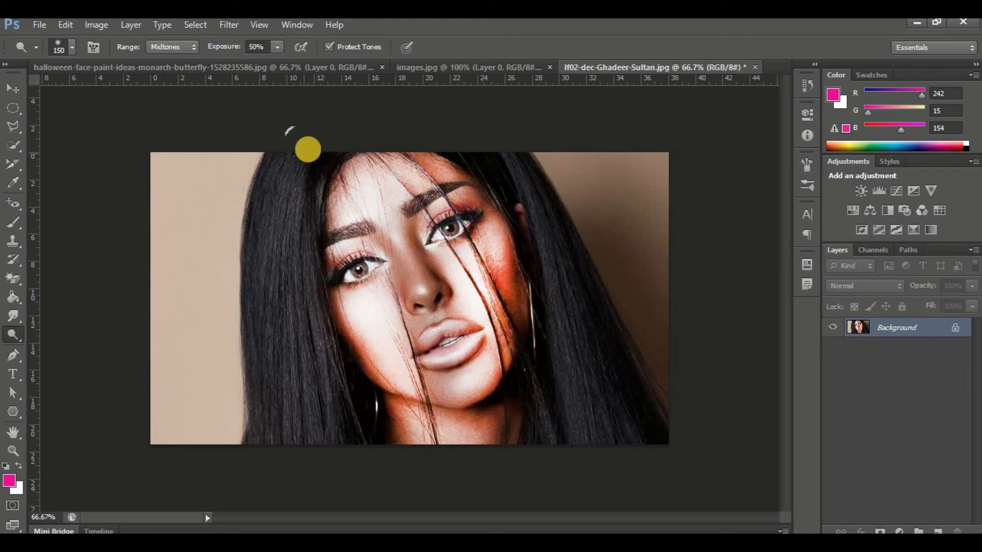
click(12, 332)
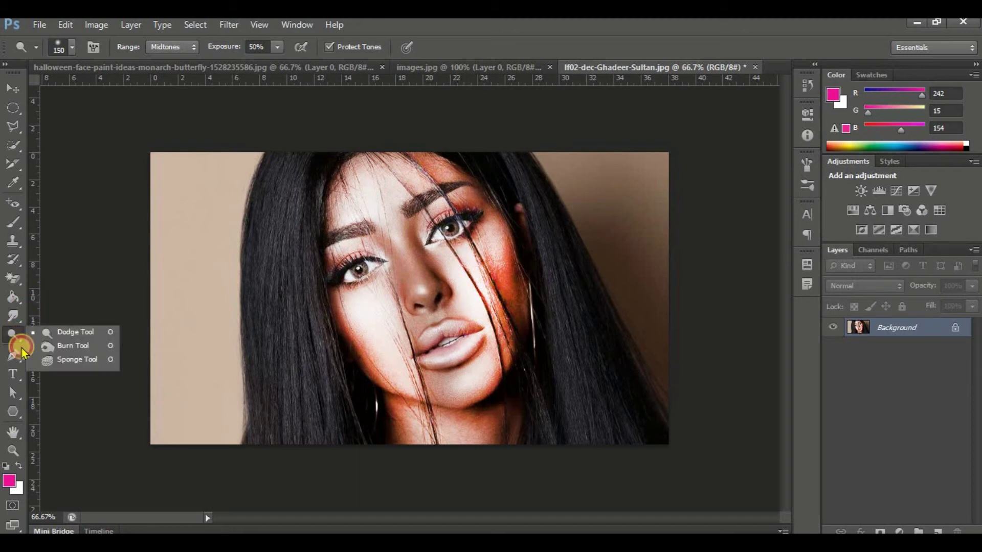
Step: With the Burn Tool, darken the cheek, eye, nose and brow in images.jpg
click(72, 346)
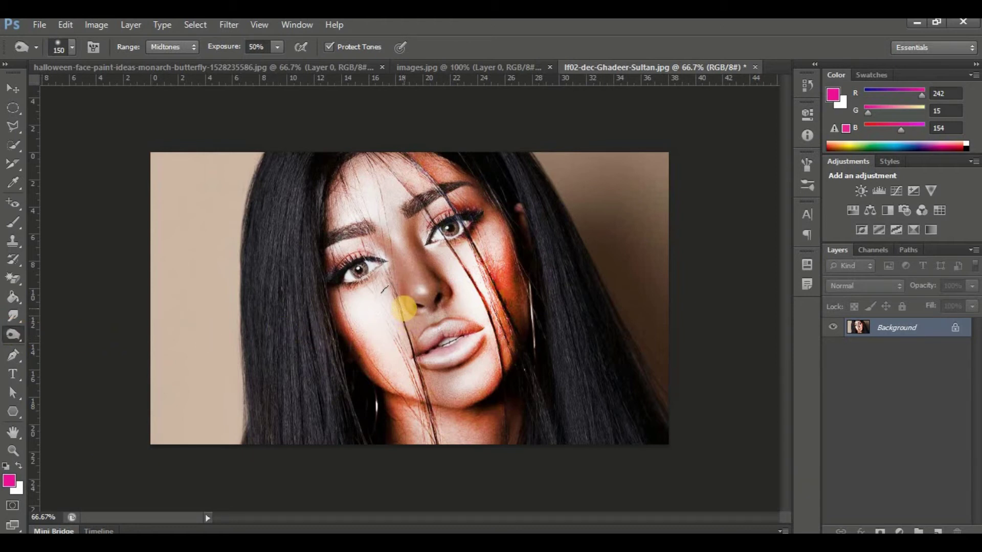
click(451, 69)
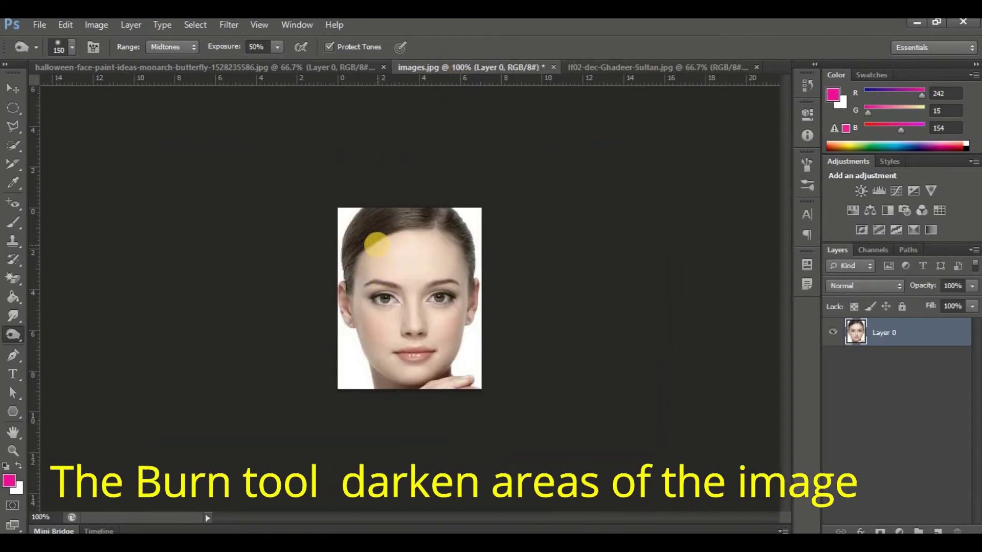
mouse_move(372, 361)
mouse_down()
mouse_move(384, 288)
mouse_move(418, 255)
mouse_up()
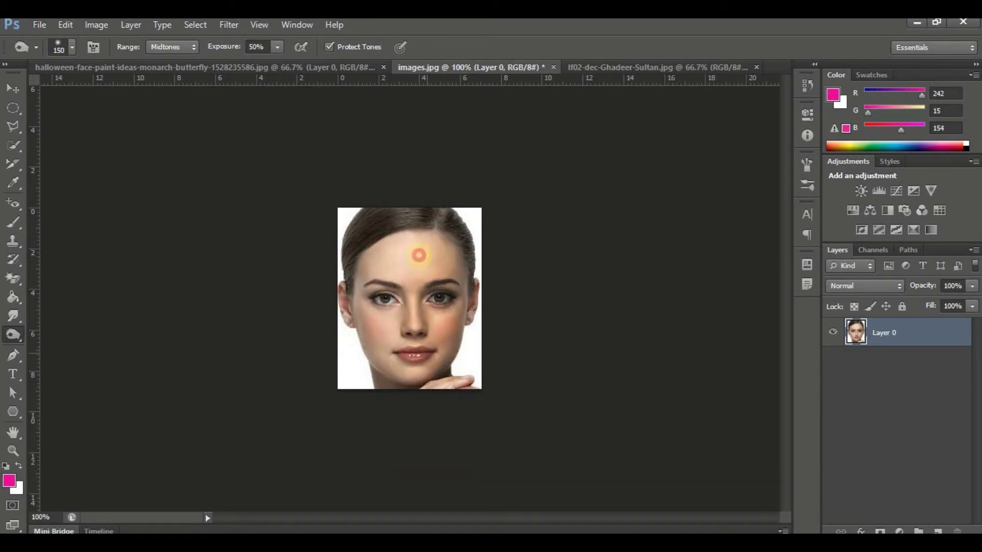
mouse_move(404, 390)
mouse_down()
mouse_move(373, 247)
mouse_move(386, 259)
mouse_up()
mouse_move(404, 303)
mouse_down()
mouse_move(468, 330)
mouse_move(431, 274)
mouse_move(409, 389)
mouse_move(383, 287)
mouse_move(398, 231)
mouse_move(440, 266)
mouse_move(383, 283)
mouse_move(388, 318)
mouse_move(424, 327)
mouse_up()
Step: Undo all four burn strokes to restore the original face
key(ctrl+alt+z)
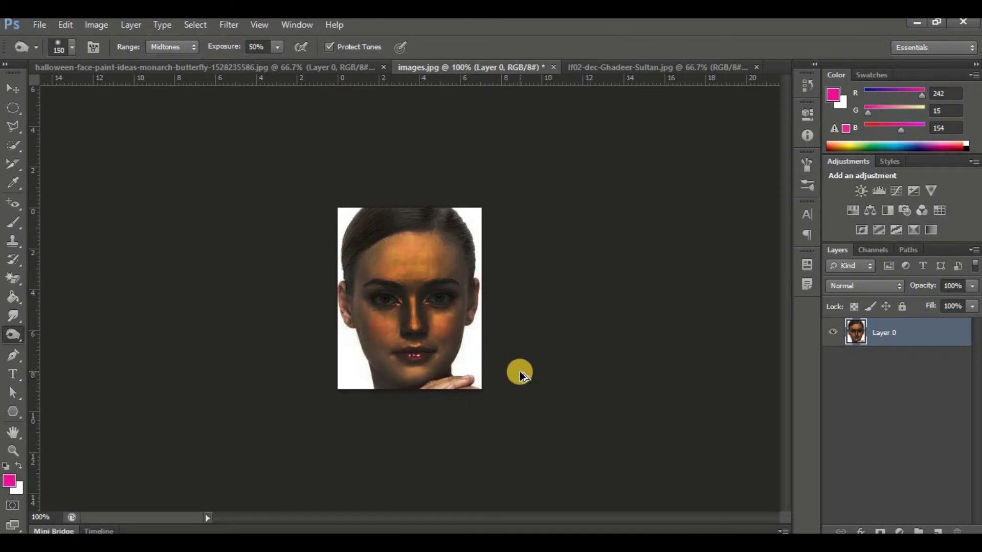
key(ctrl+alt+z)
key(ctrl+alt+z)
key(ctrl+alt+z)
key(ctrl+alt+z)
key(ctrl+alt+z)
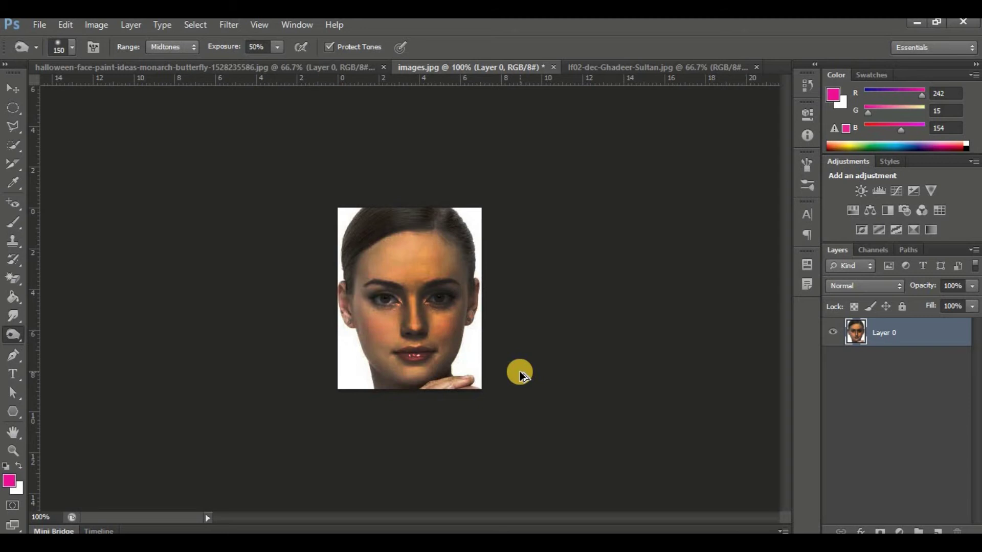
key(ctrl+alt+z)
key(ctrl+alt+z)
key(ctrl+alt+z)
key(ctrl+alt+z)
key(ctrl+alt+z)
key(ctrl+alt+z)
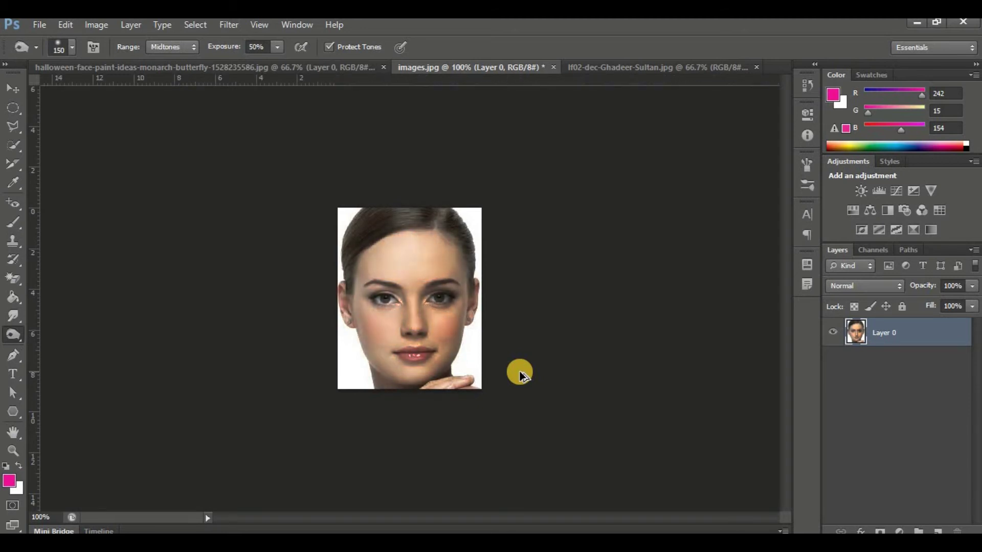
key(ctrl+alt+z)
key(ctrl+alt+z)
key(ctrl+alt+z)
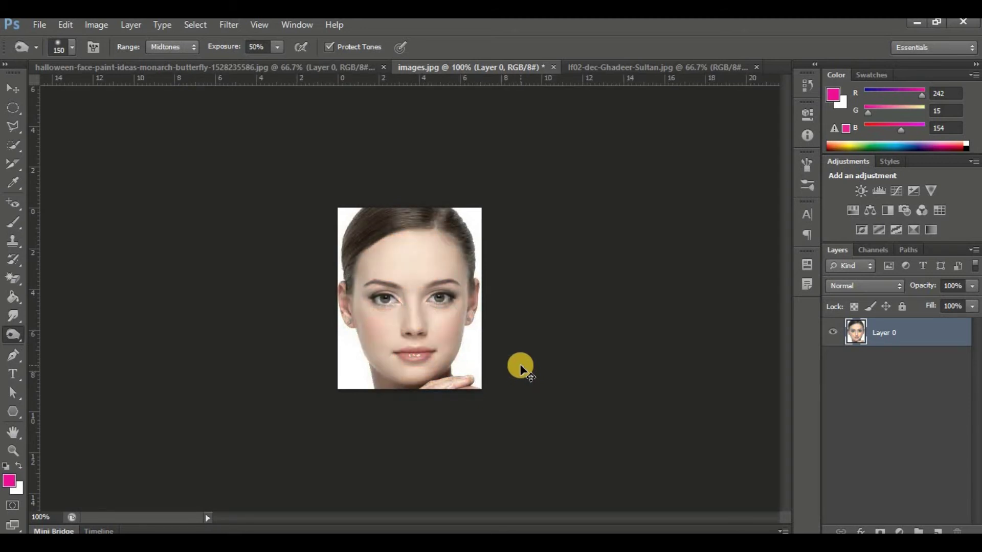
Step: Burn the face again from forehead to chin, including the cheeks
mouse_move(379, 250)
mouse_down()
mouse_move(394, 270)
mouse_move(417, 351)
mouse_move(439, 344)
mouse_move(447, 366)
mouse_move(408, 384)
mouse_move(373, 219)
mouse_up()
mouse_move(379, 260)
mouse_down()
mouse_move(467, 256)
mouse_move(402, 251)
mouse_up()
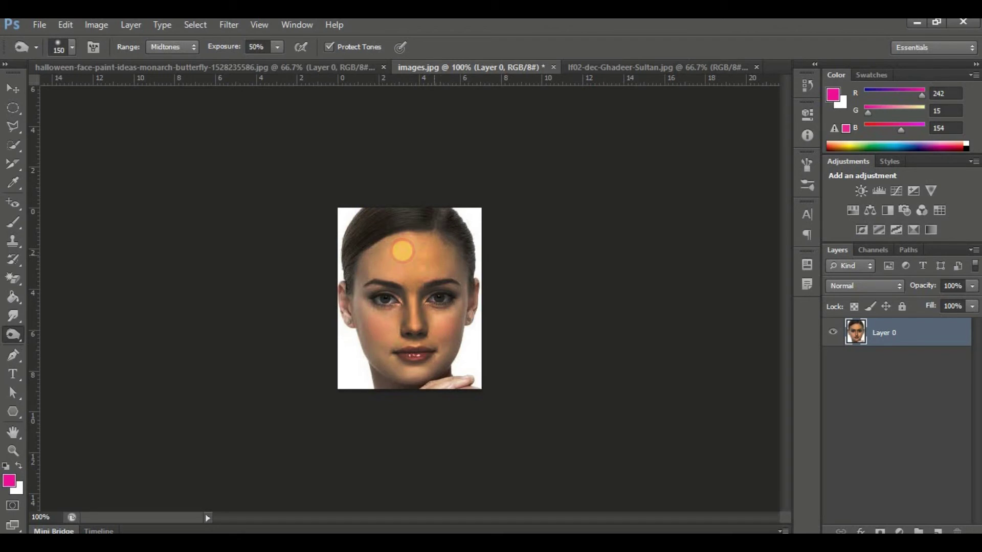
mouse_move(362, 280)
mouse_down()
mouse_move(358, 333)
mouse_move(427, 394)
mouse_move(433, 299)
mouse_up()
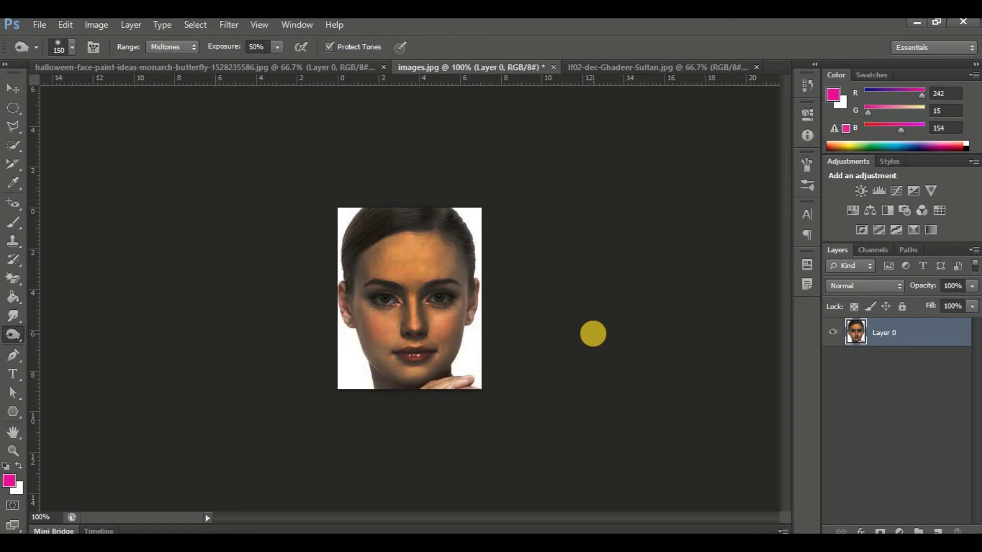
click(13, 336)
drag(13, 336, 86, 361)
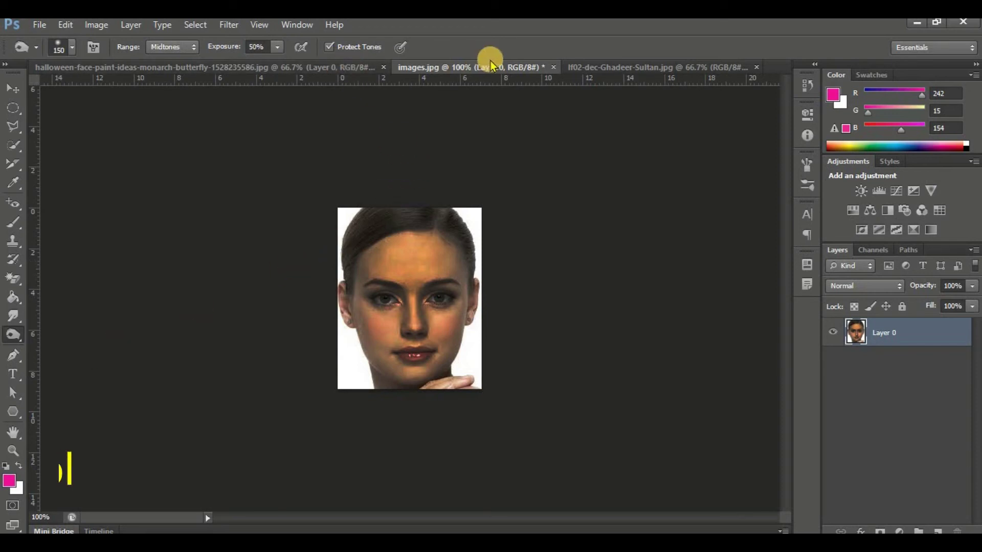
Step: Bring up the butterfly face-paint portrait and select the Sponge Tool in Desaturate mode
click(587, 68)
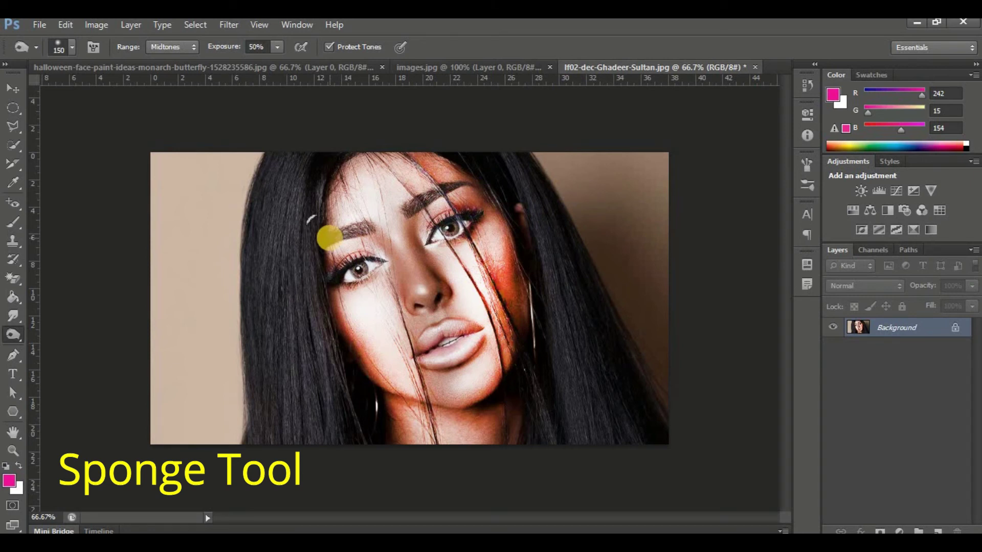
click(252, 65)
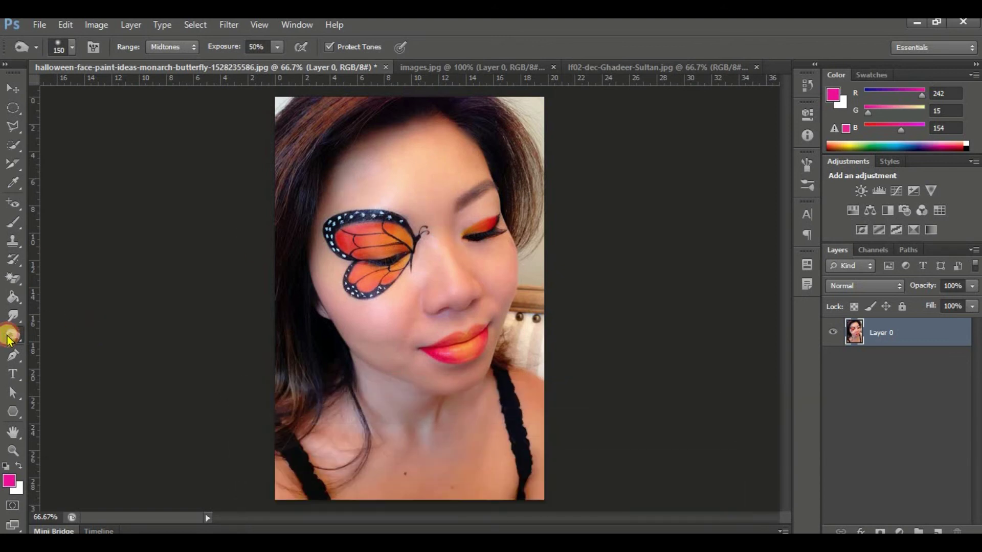
drag(9, 338, 69, 359)
click(69, 359)
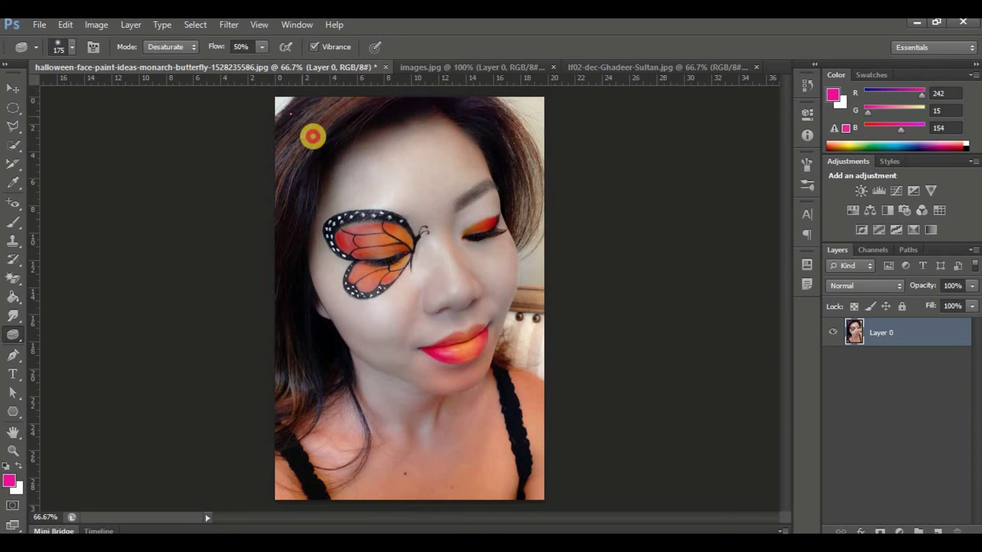
Step: Desaturate the right hair, cheek edge, bottom of the photo, left hair and strap area
click(516, 116)
drag(516, 117, 543, 231)
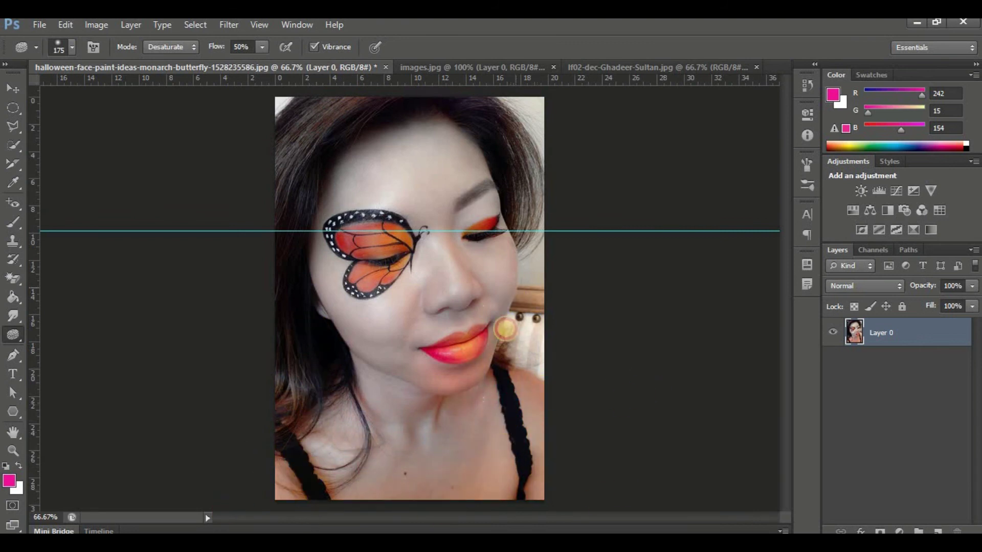
click(520, 308)
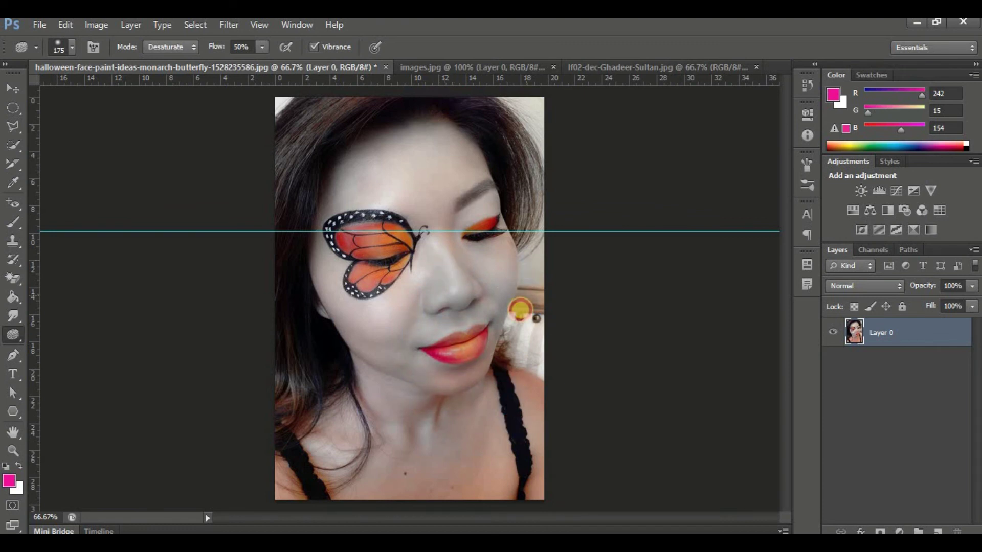
drag(529, 501, 323, 509)
drag(328, 390, 297, 437)
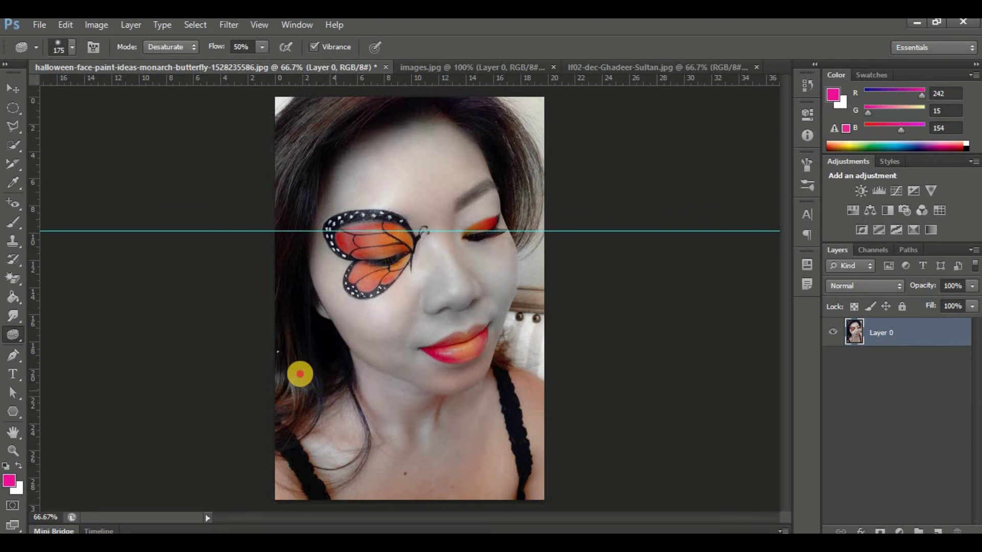
mouse_move(291, 473)
mouse_down()
mouse_move(311, 488)
mouse_move(282, 425)
mouse_up()
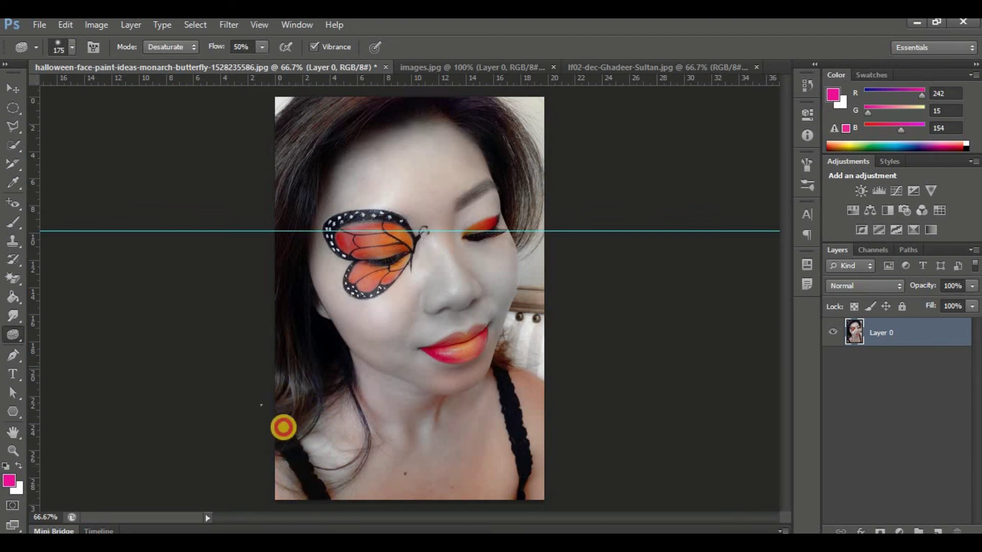
Step: Desaturate the top hair, chin, neck, right cheek, forehead and hair around the head
mouse_move(334, 123)
mouse_down()
mouse_move(444, 245)
mouse_move(577, 364)
mouse_up()
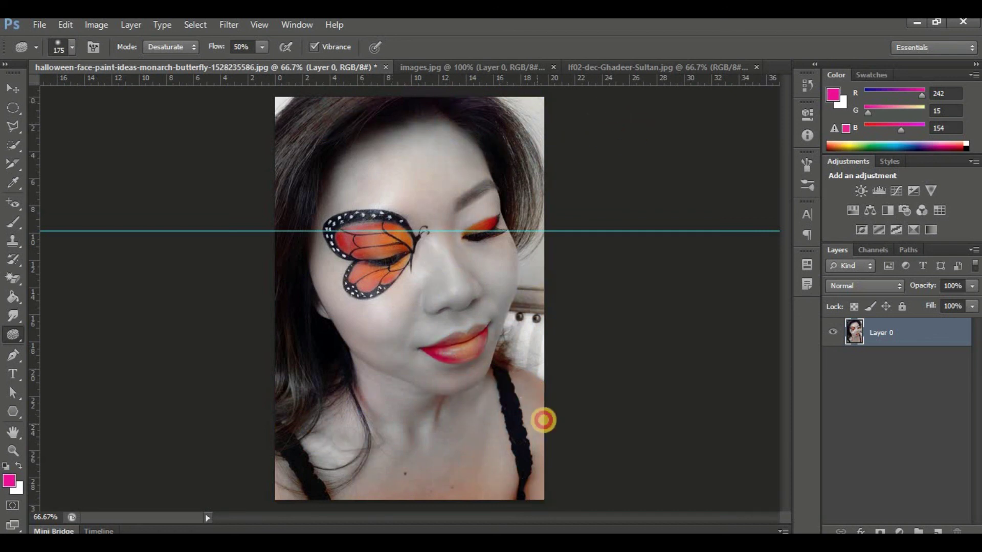
drag(508, 403, 497, 349)
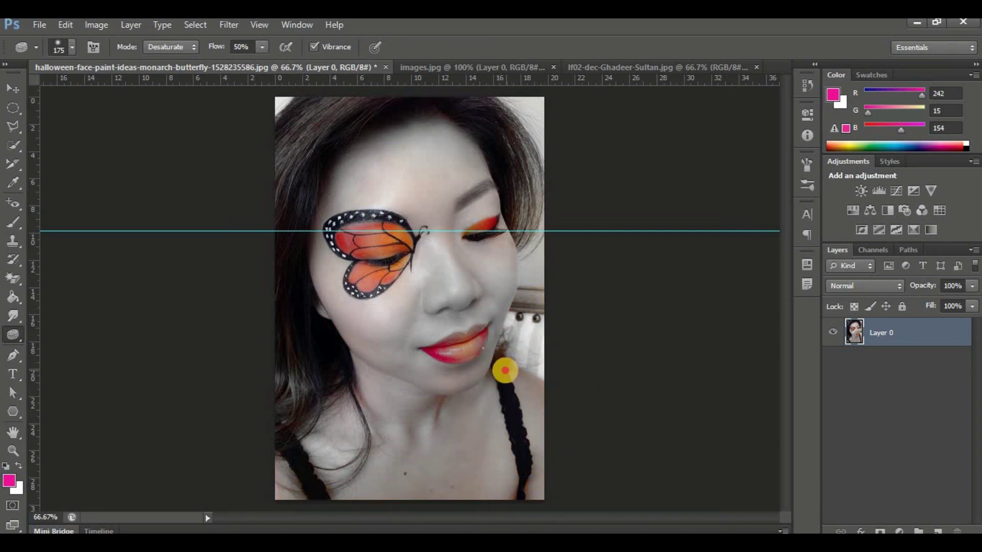
mouse_move(517, 297)
mouse_down()
mouse_move(499, 366)
mouse_move(416, 353)
mouse_move(329, 363)
mouse_move(511, 266)
mouse_up()
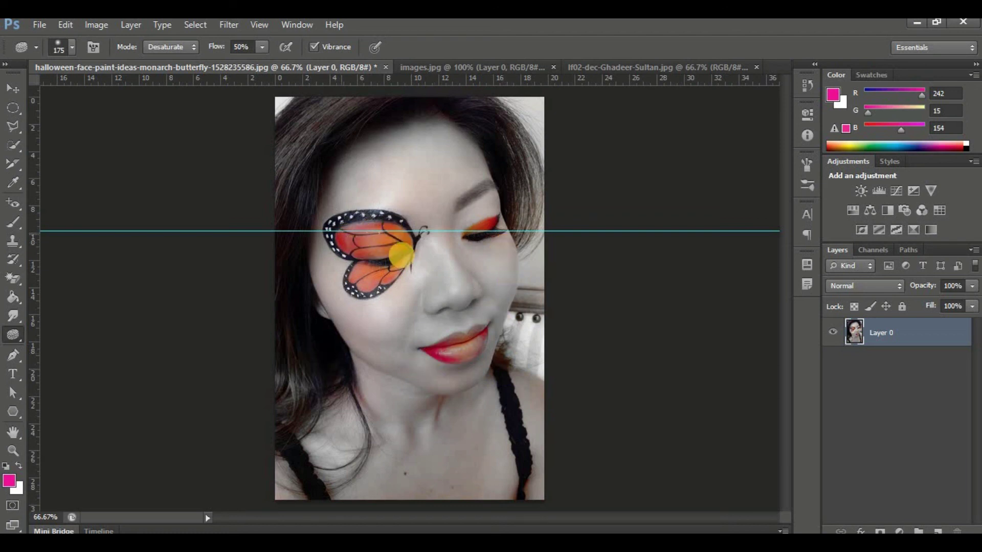
drag(348, 144, 410, 145)
mouse_move(438, 209)
mouse_down()
mouse_move(511, 149)
mouse_move(364, 125)
mouse_move(312, 158)
mouse_move(284, 215)
mouse_move(310, 338)
mouse_move(351, 381)
mouse_move(258, 446)
mouse_move(298, 469)
mouse_move(537, 449)
mouse_move(536, 470)
mouse_up()
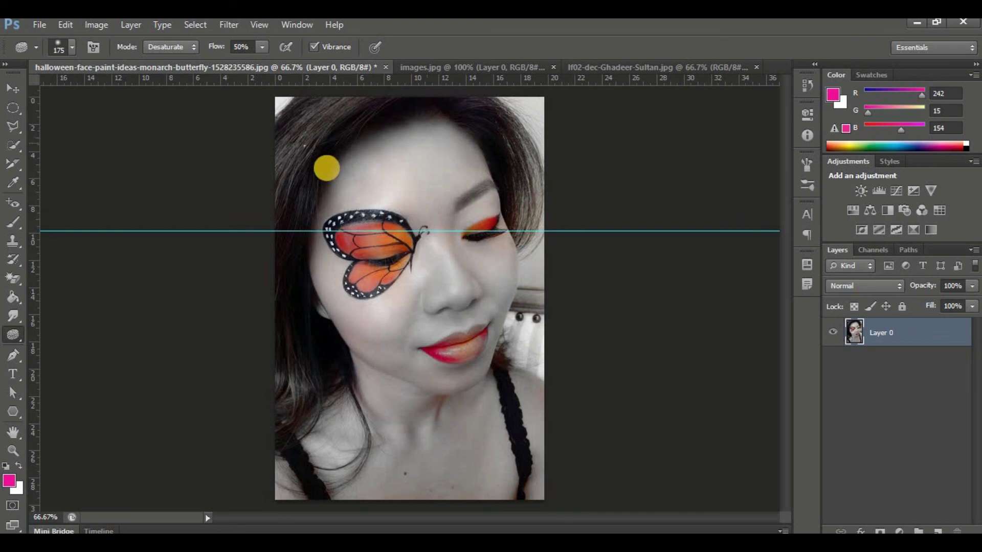
click(502, 156)
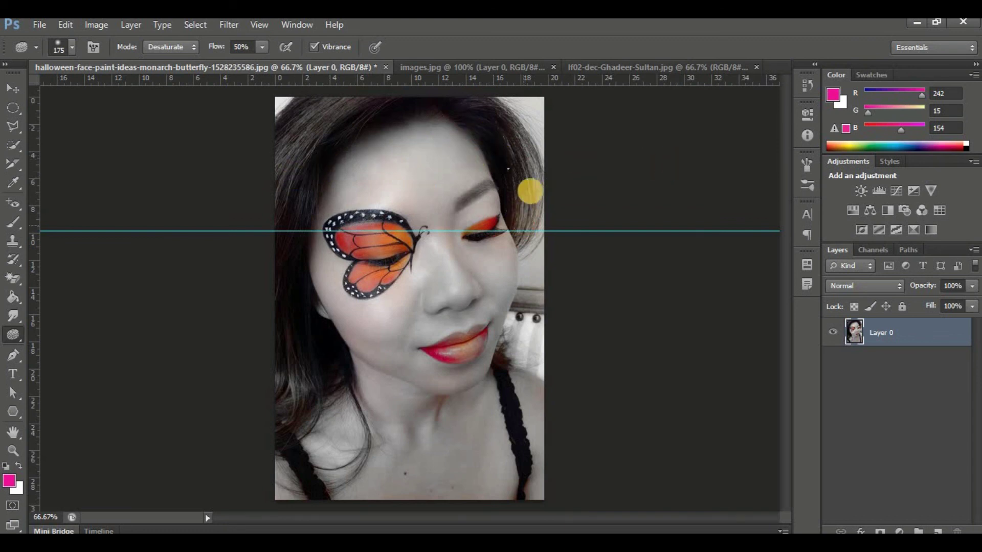
drag(13, 333, 49, 335)
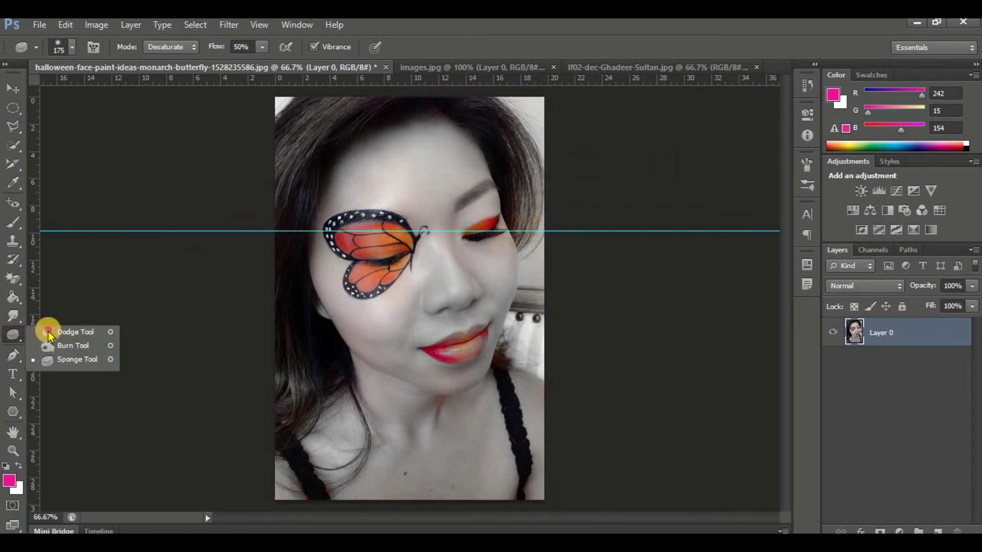